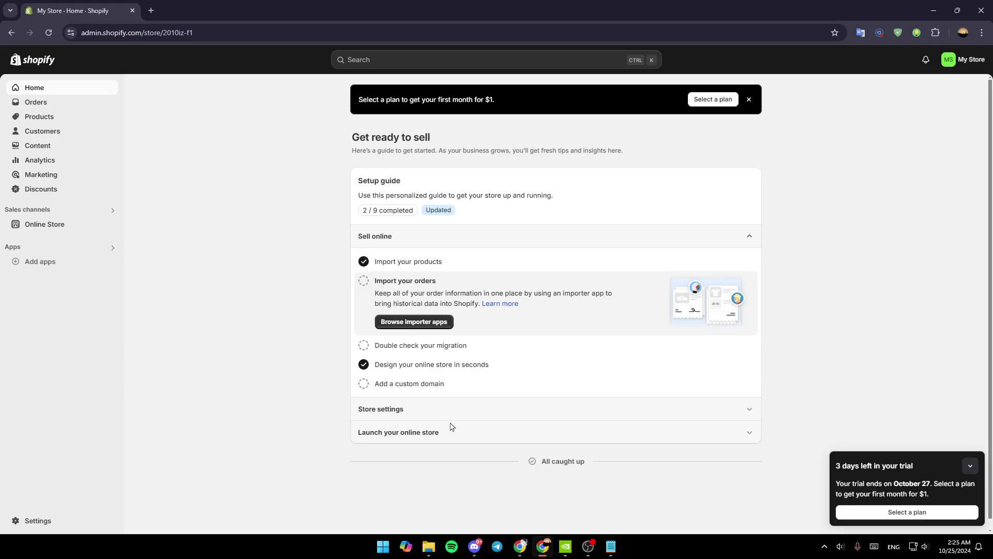
- Open Products, glance at Collections, then return to the Products list
{"action": "left_click", "coordinate": [39, 117]}
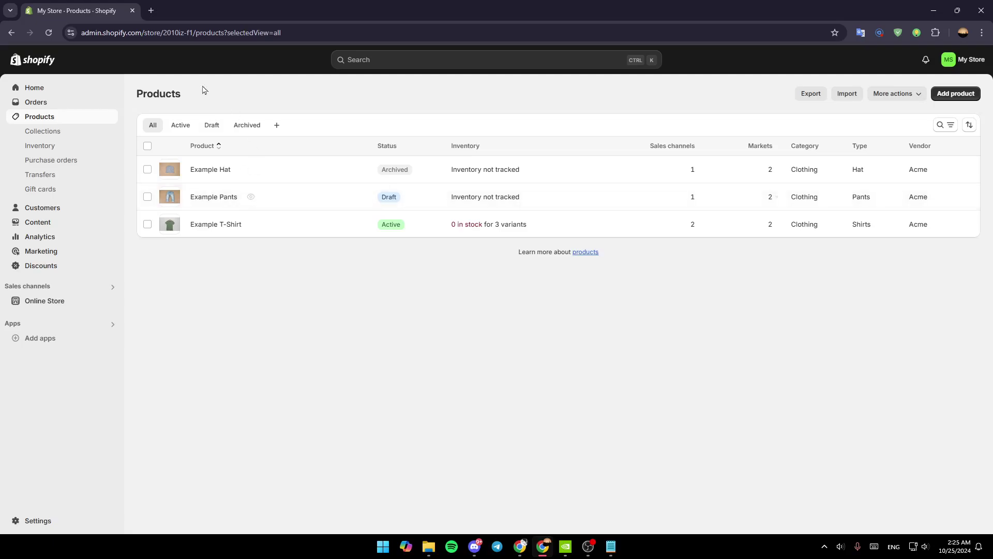
{"action": "left_click", "coordinate": [40, 132]}
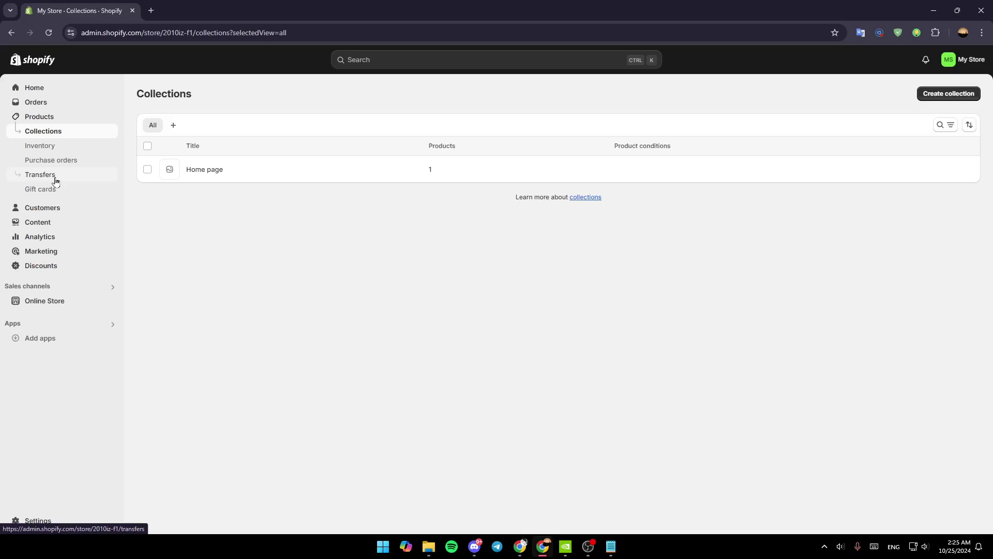
{"action": "left_click", "coordinate": [53, 117]}
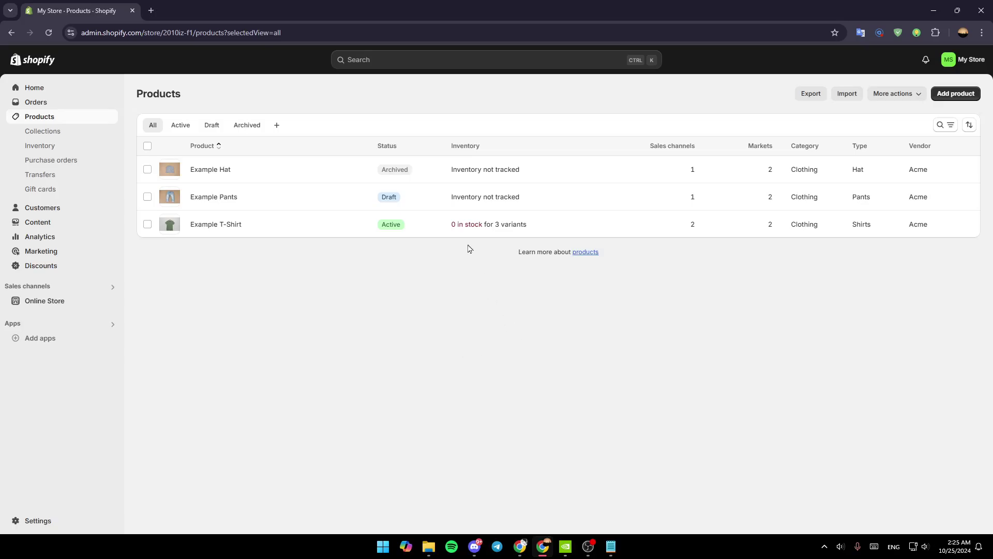
- Open the Example T-Shirt product from the product list
{"action": "left_click", "coordinate": [437, 226]}
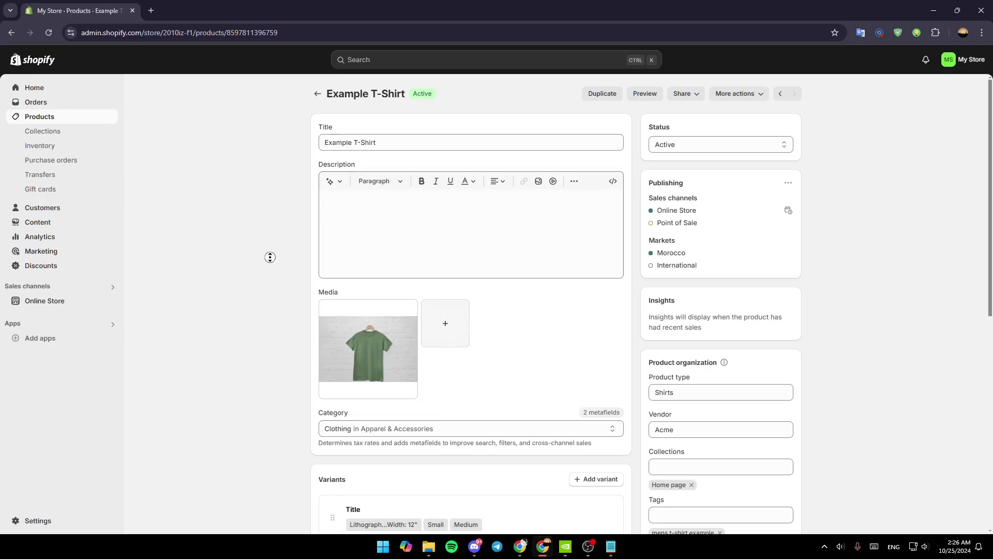
{"action": "scroll", "coordinate": [273, 275], "scroll_direction": "down", "scroll_amount": 1}
{"action": "scroll", "coordinate": [274, 275], "scroll_direction": "down", "scroll_amount": 1}
{"action": "scroll", "coordinate": [287, 204], "scroll_direction": "up", "scroll_amount": 1}
{"action": "scroll", "coordinate": [234, 372], "scroll_direction": "down", "scroll_amount": 1}
{"action": "scroll", "coordinate": [233, 371], "scroll_direction": "down", "scroll_amount": 3}
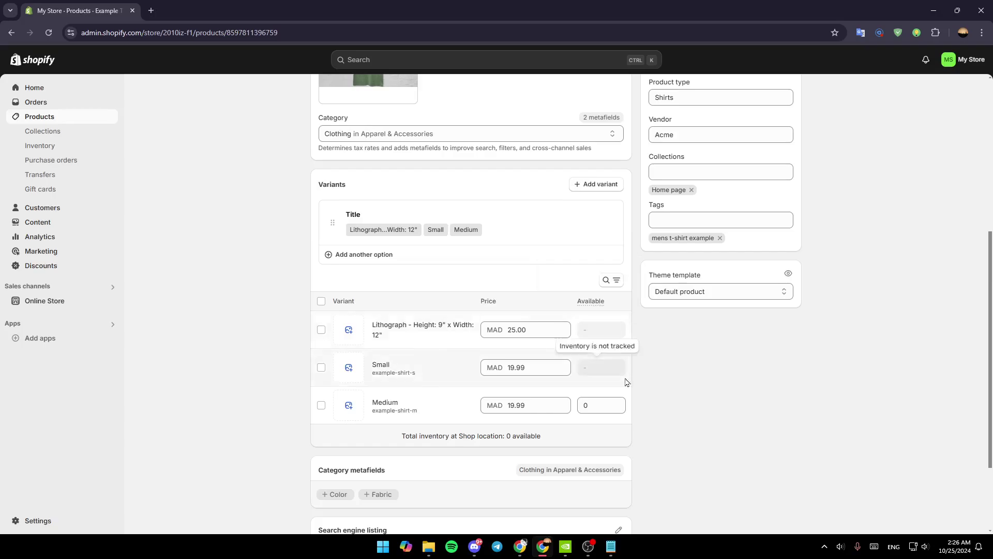
- Replace the Medium variant's available quantity with 12
{"action": "left_click", "coordinate": [590, 402]}
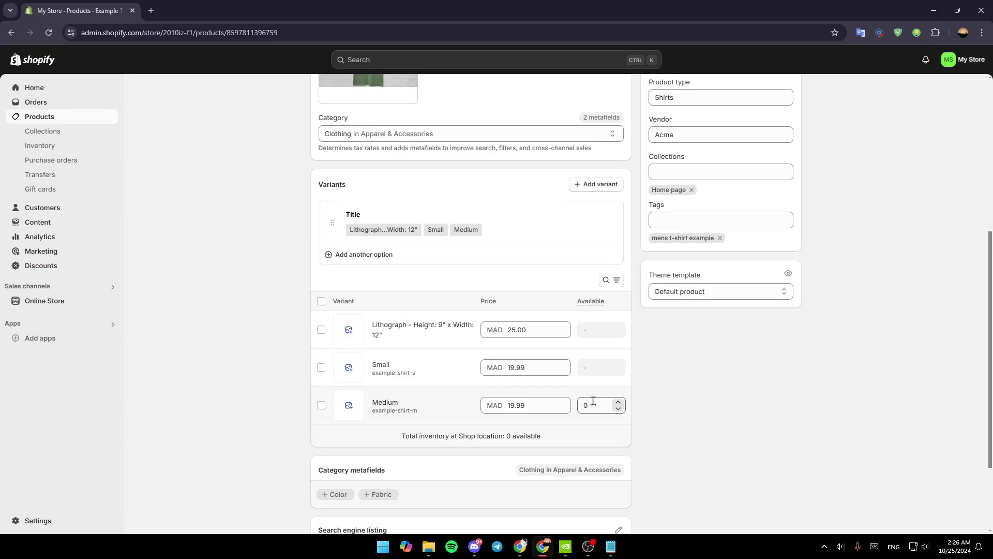
{"action": "left_click", "coordinate": [525, 405]}
{"action": "key", "text": "ctrl+a"}
{"action": "key", "text": "BackSpace"}
{"action": "mouse_move", "coordinate": [401, 435]}
{"action": "left_mouse_down"}
{"action": "mouse_move", "coordinate": [535, 454]}
{"action": "mouse_move", "coordinate": [545, 443]}
{"action": "left_mouse_up"}
{"action": "left_click", "coordinate": [606, 411]}
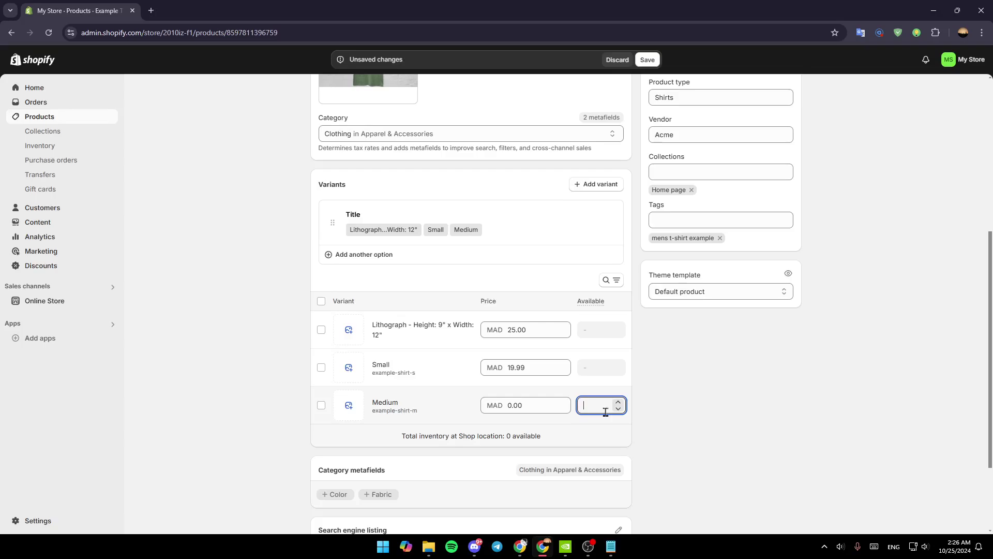
{"action": "type", "text": "12"}
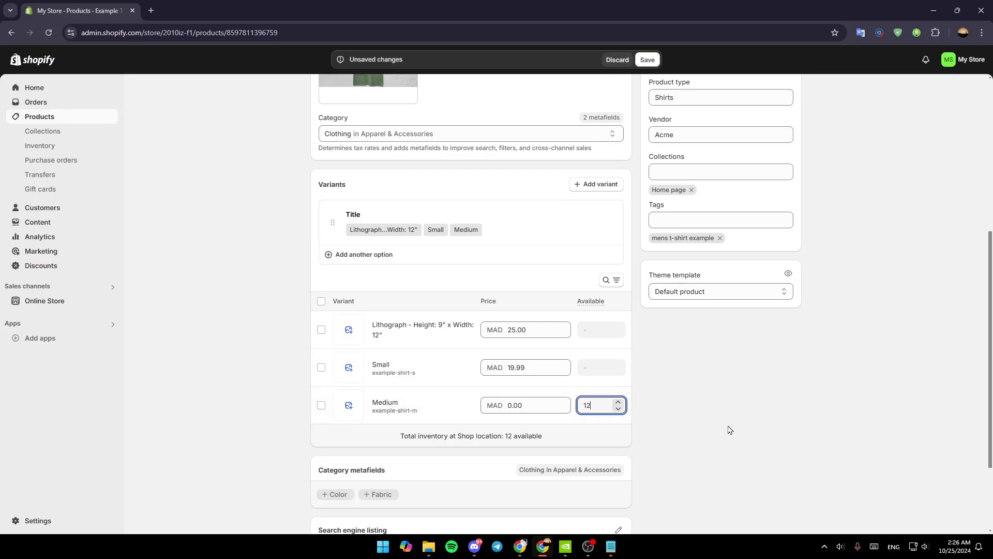
{"action": "left_click", "coordinate": [698, 425]}
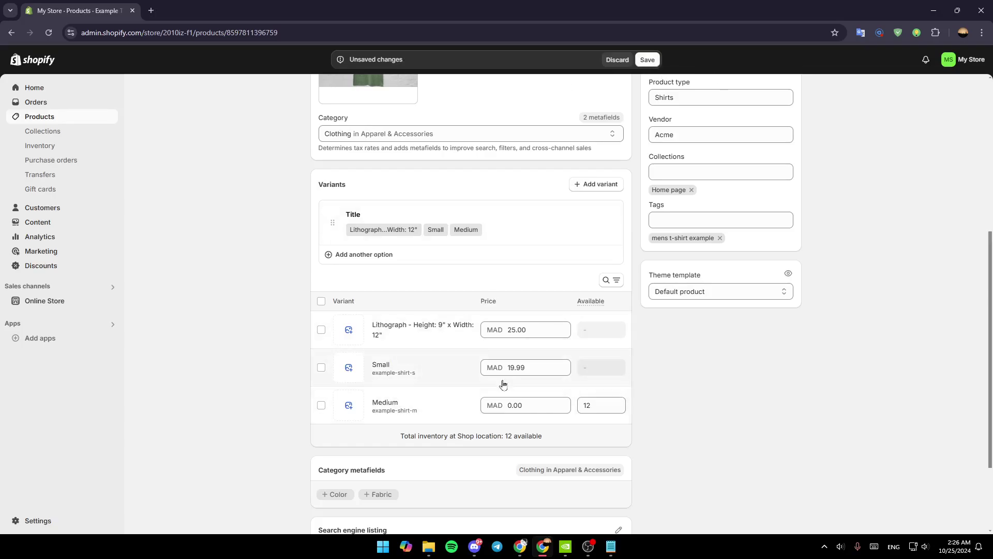
- Save the Example T-Shirt's Medium stock change and go back to the Products list
{"action": "left_click", "coordinate": [647, 61]}
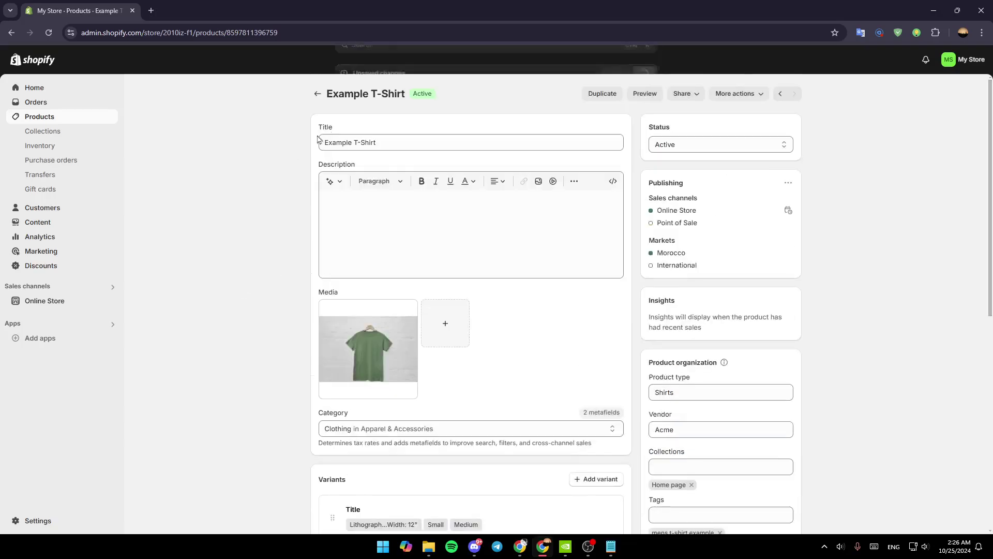
{"action": "left_click", "coordinate": [316, 94]}
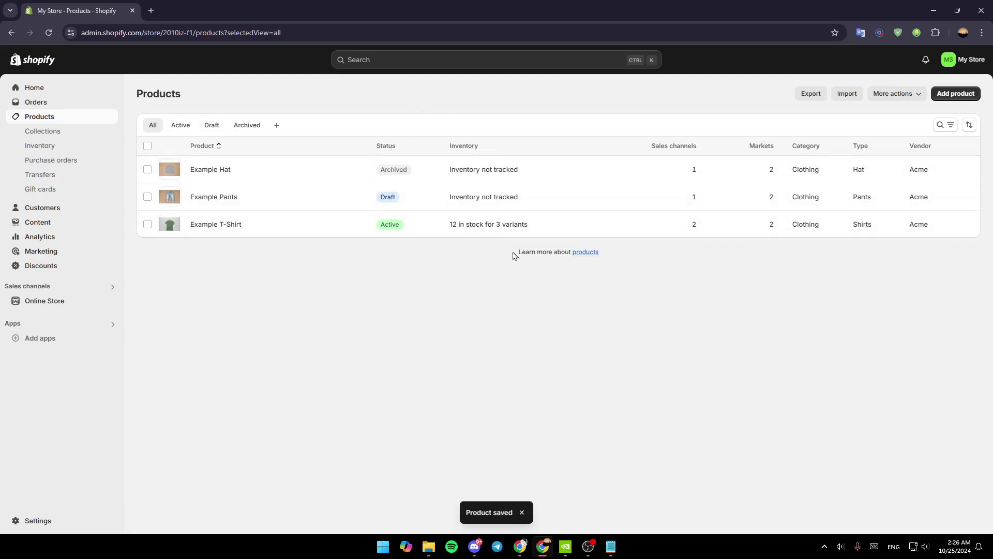